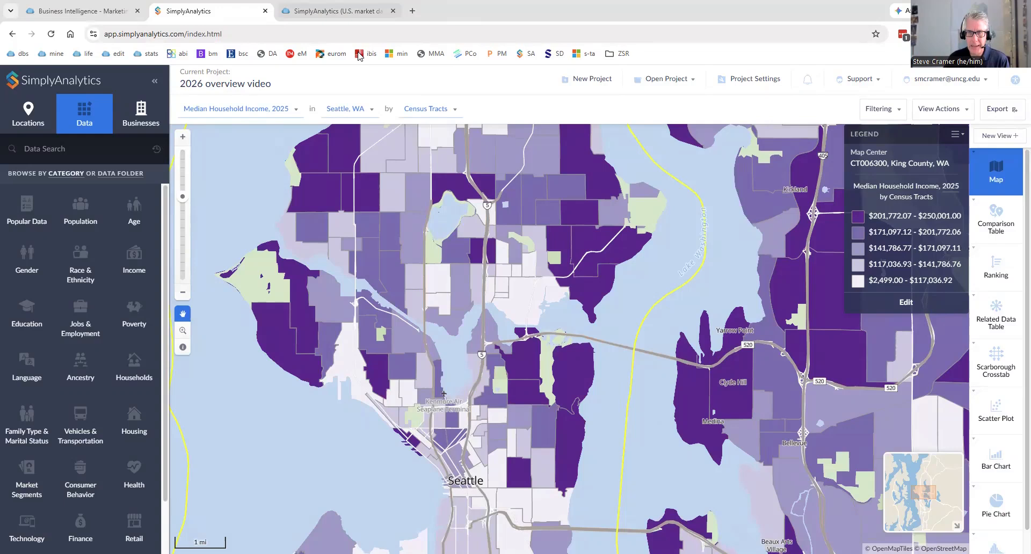
# Set the classification method of the median household income map's legend to Natural Breaks (Local).
pyautogui.click(439, 112)
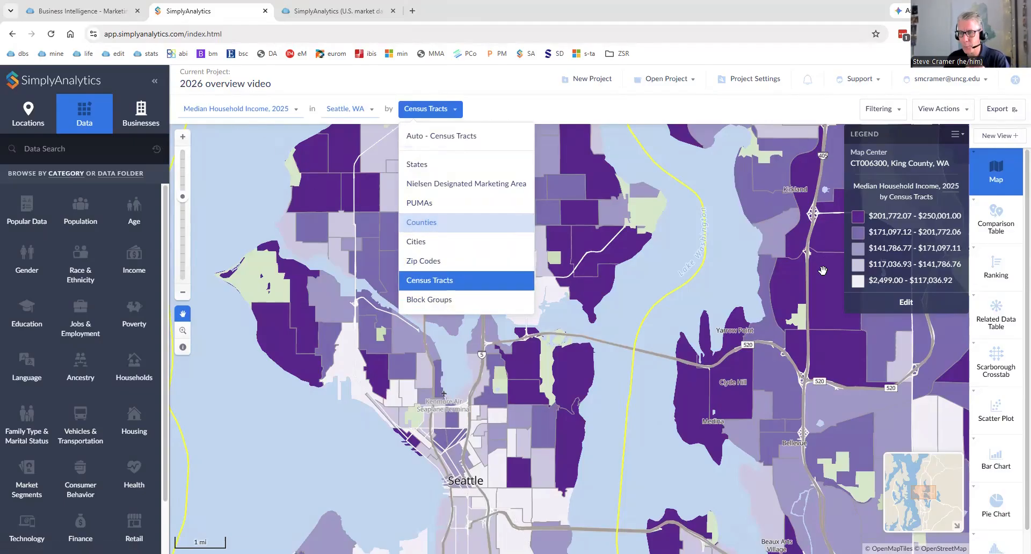
pyautogui.click(894, 303)
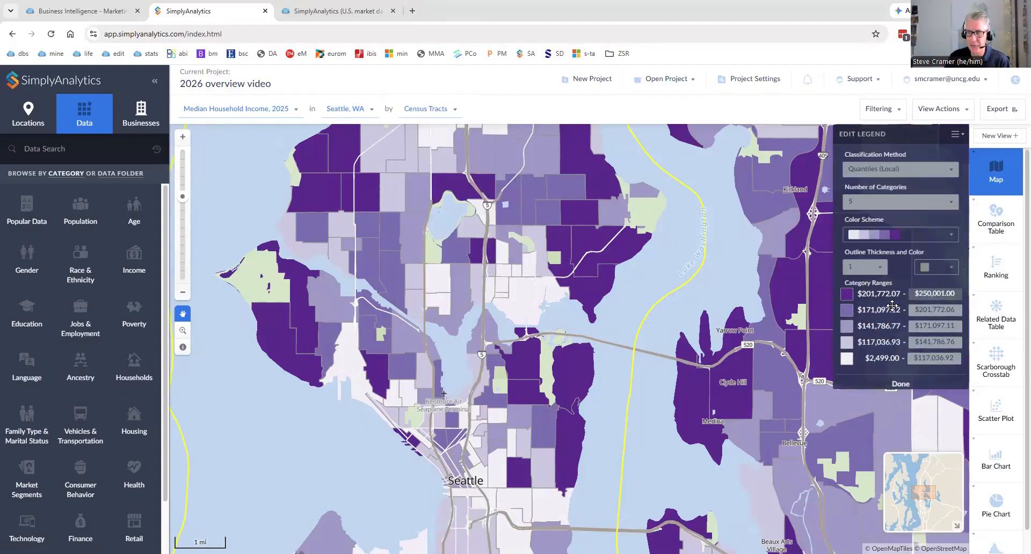
pyautogui.click(880, 168)
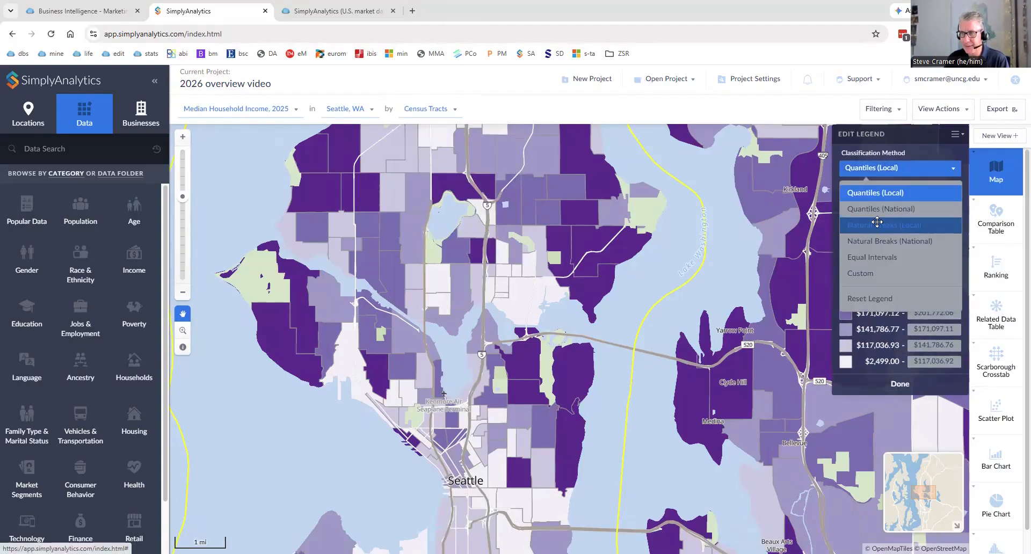
pyautogui.click(877, 224)
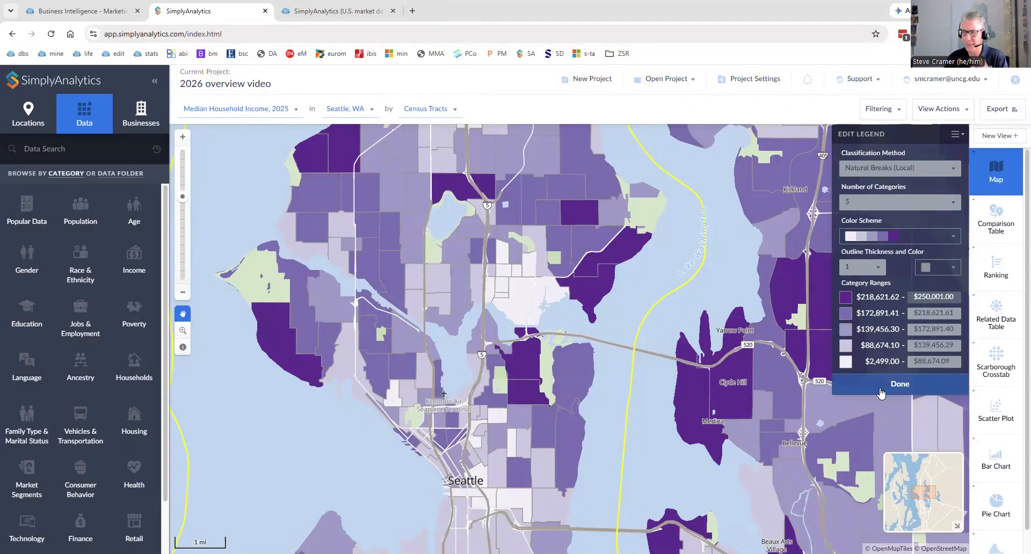
pyautogui.click(878, 384)
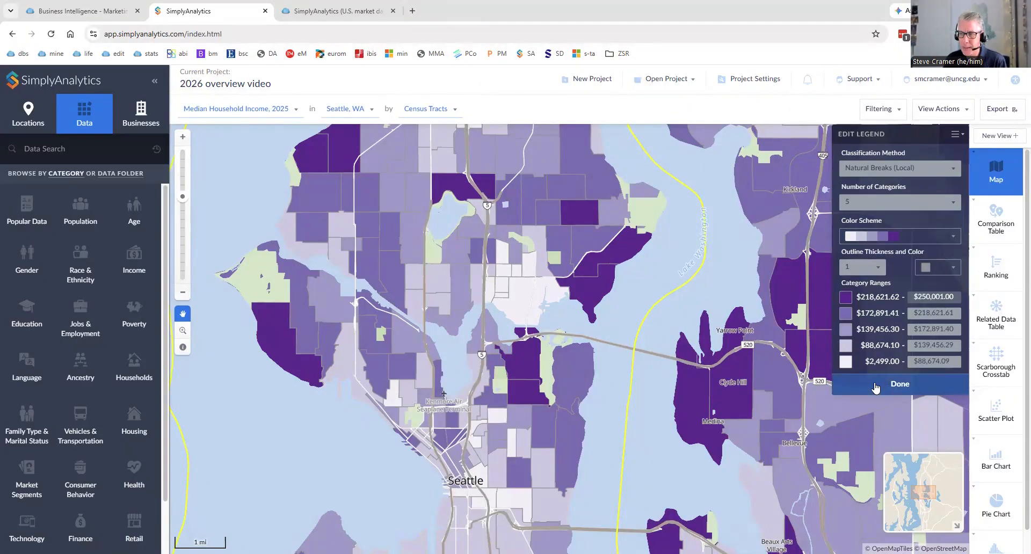
# Switch to the UNC Greensboro SimplyAnalytics tutorials page and look through its tutorial videos.
pyautogui.click(327, 11)
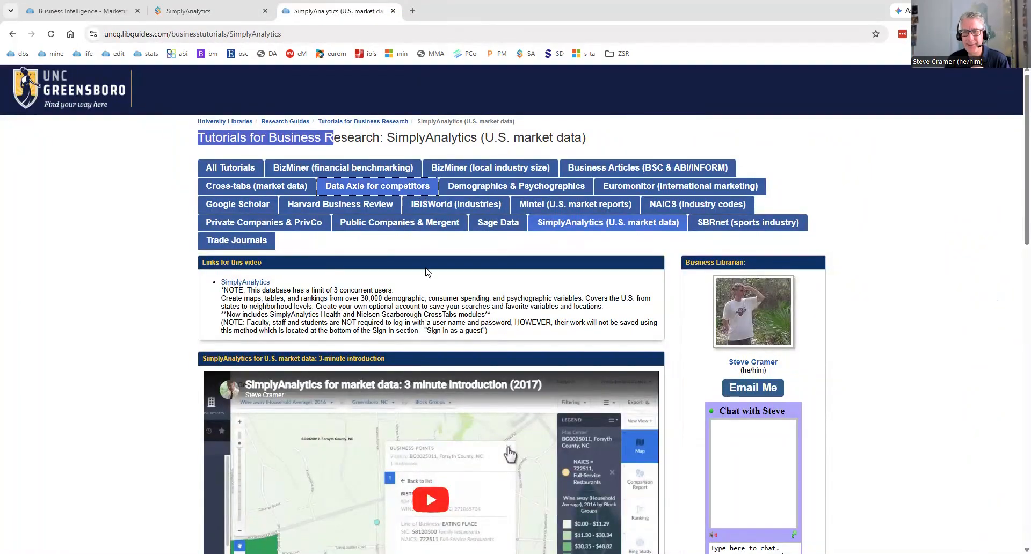
pyautogui.click(411, 295)
pyautogui.scroll(-7, 413, 296)
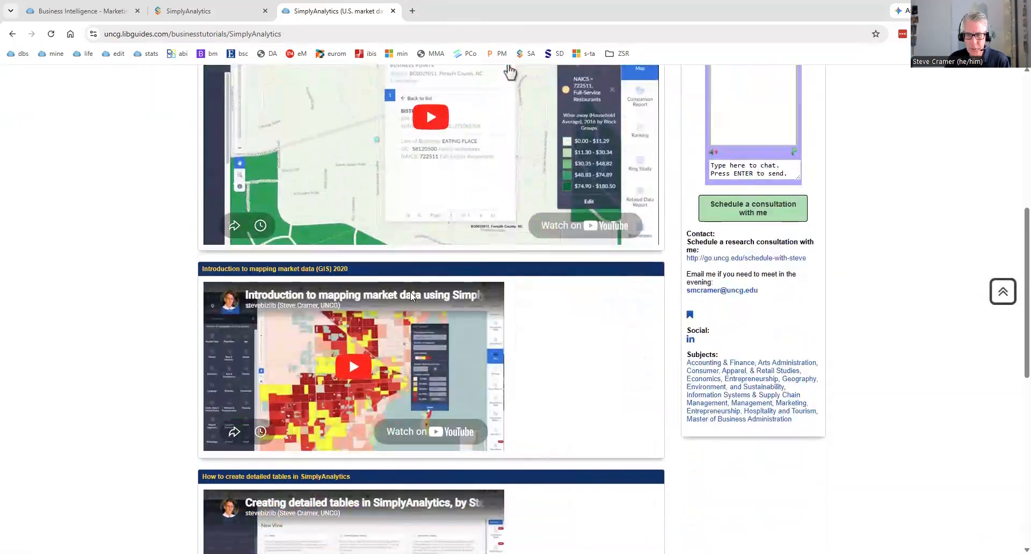
pyautogui.scroll(-2, 412, 295)
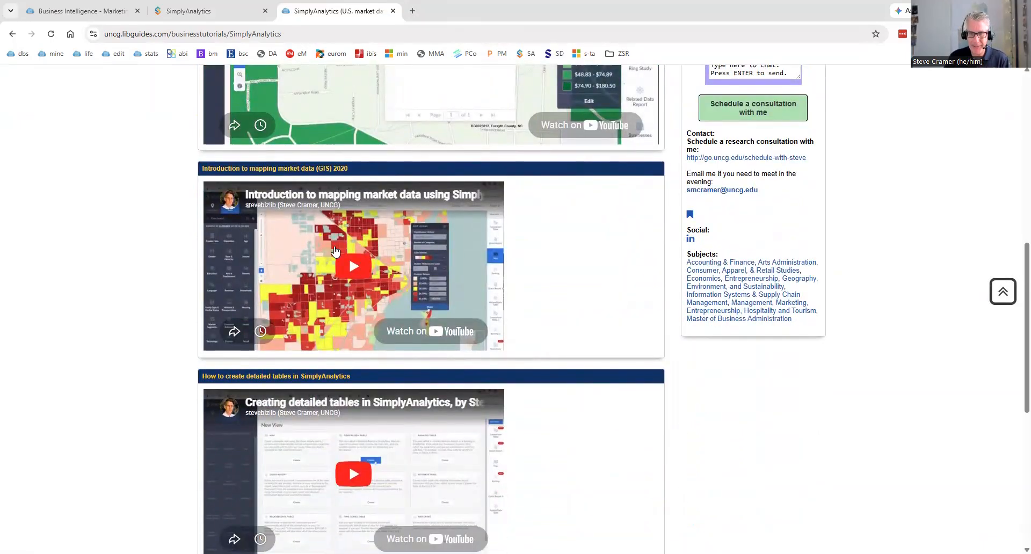
pyautogui.scroll(9, 447, 419)
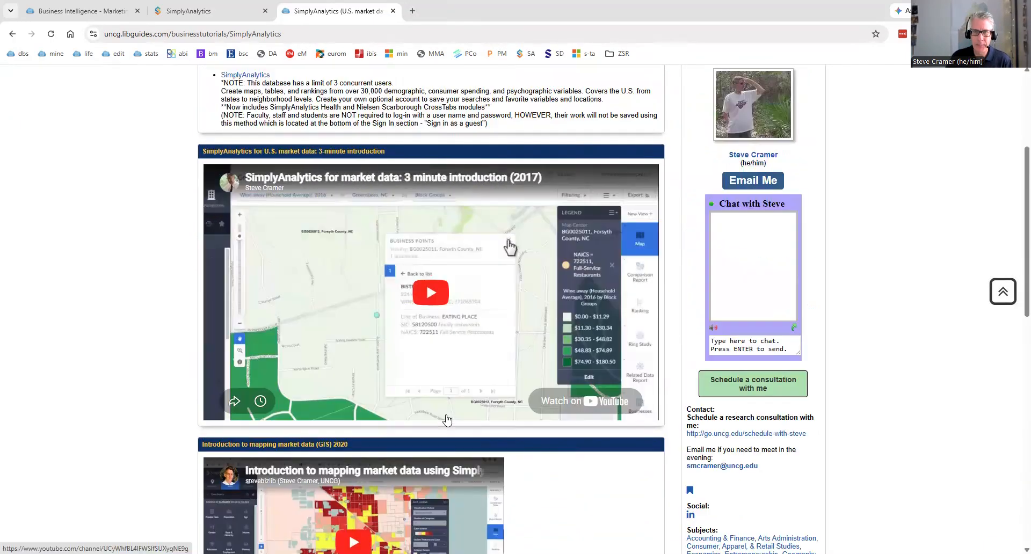
# Switch back to the SimplyAnalytics project and browse the Vehicles & Transportation, Consumer Behavior and Market Segments data categories.
pyautogui.click(222, 15)
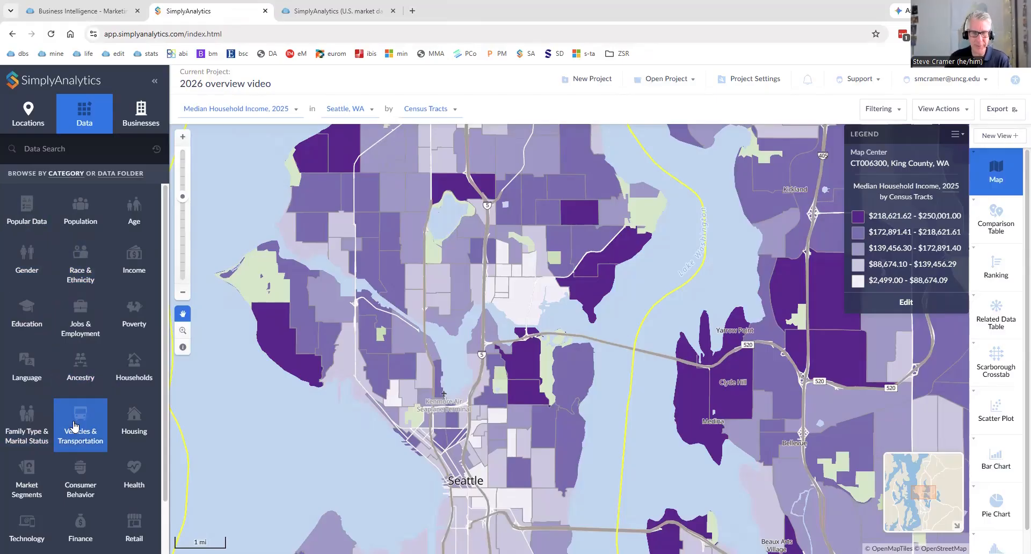
pyautogui.click(80, 422)
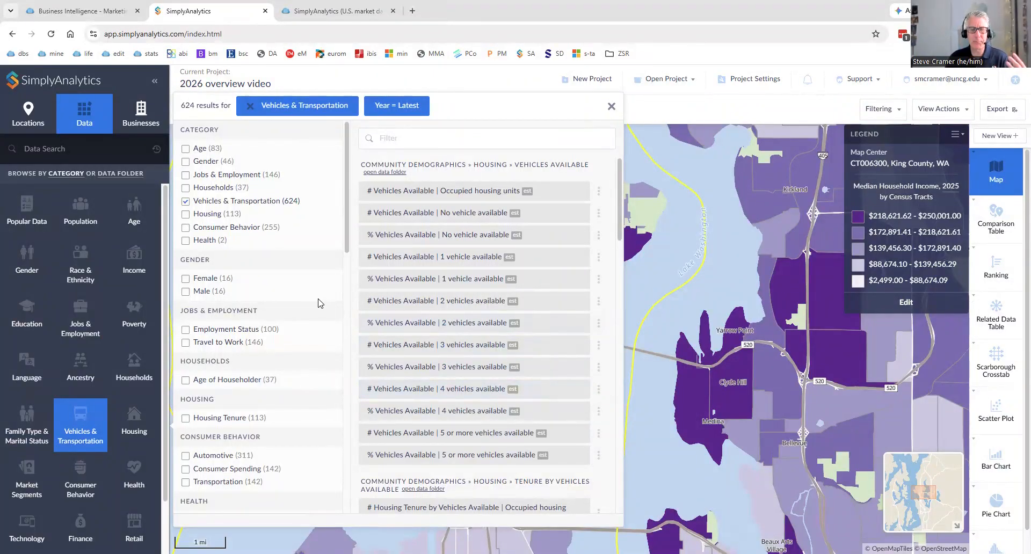
pyautogui.click(83, 486)
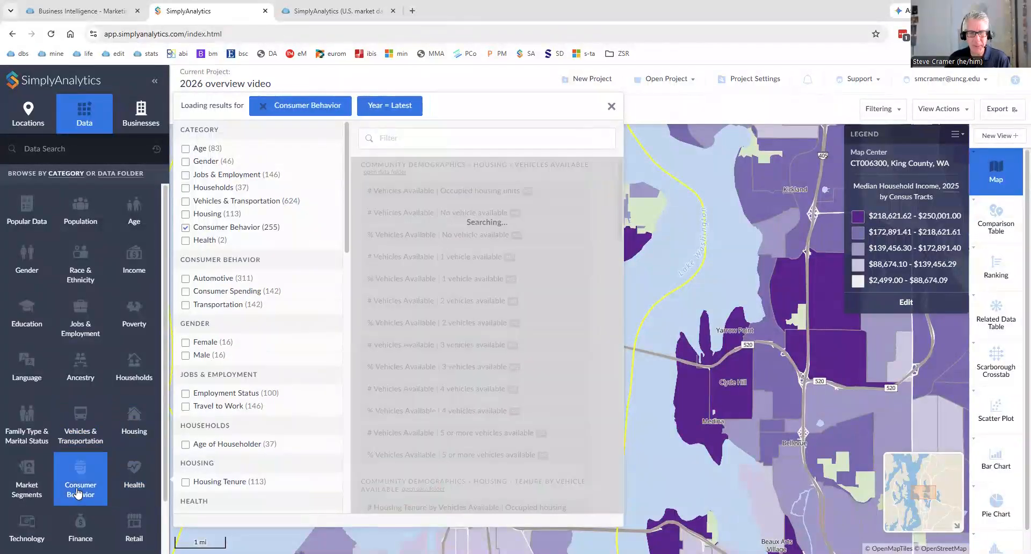
pyautogui.click(29, 485)
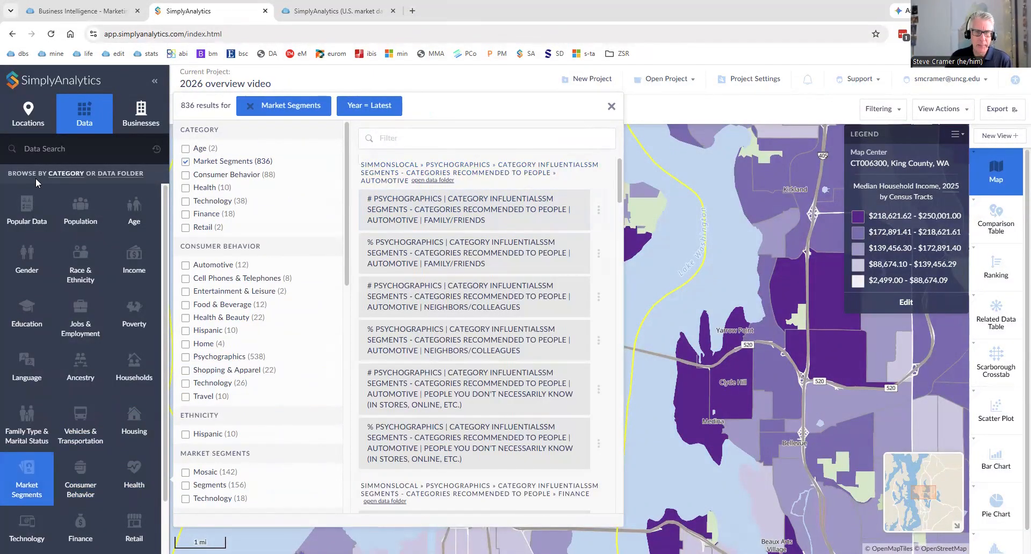
# Browse the data by folder and expand the School Enrollment tables under American Community Survey US.
pyautogui.click(119, 174)
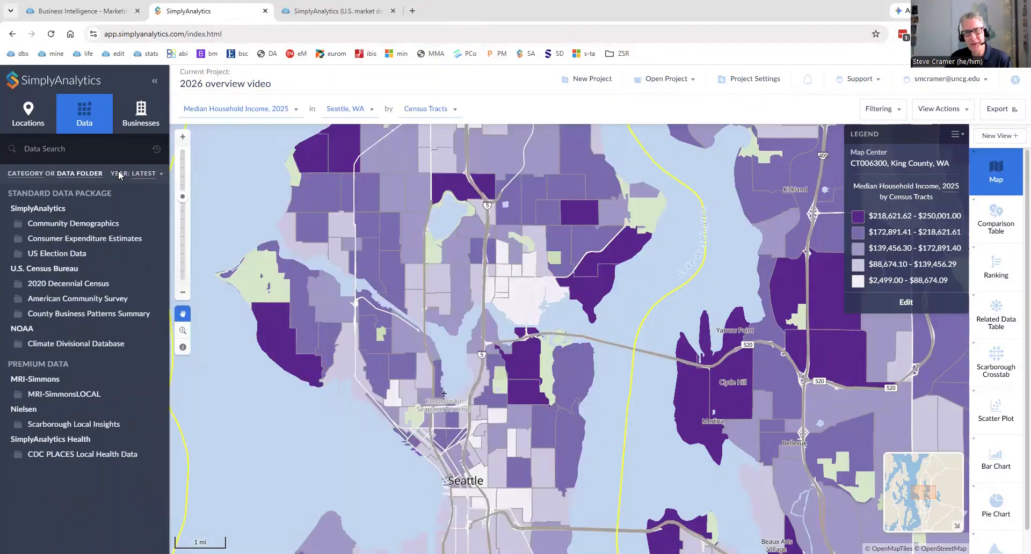
pyautogui.click(54, 239)
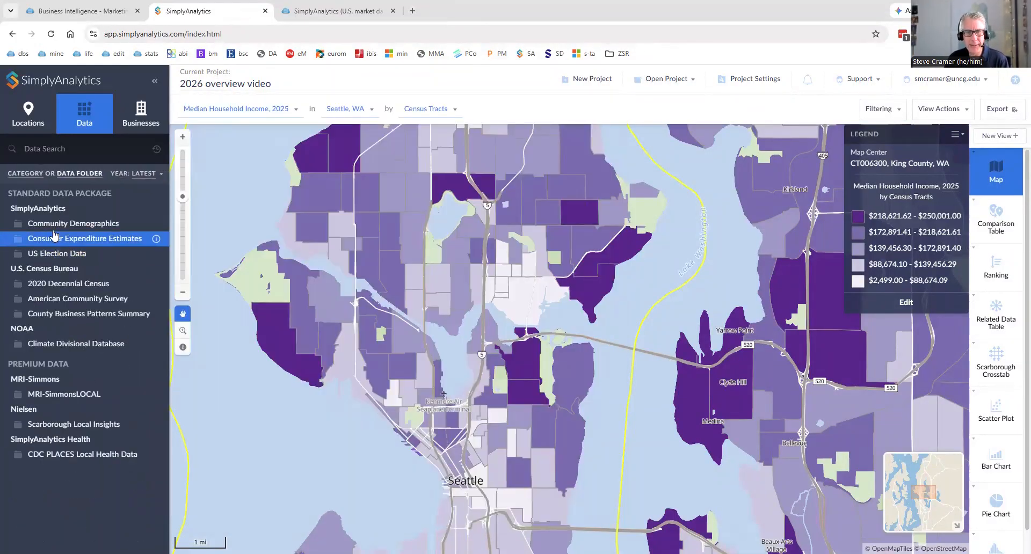
pyautogui.click(78, 300)
pyautogui.click(179, 142)
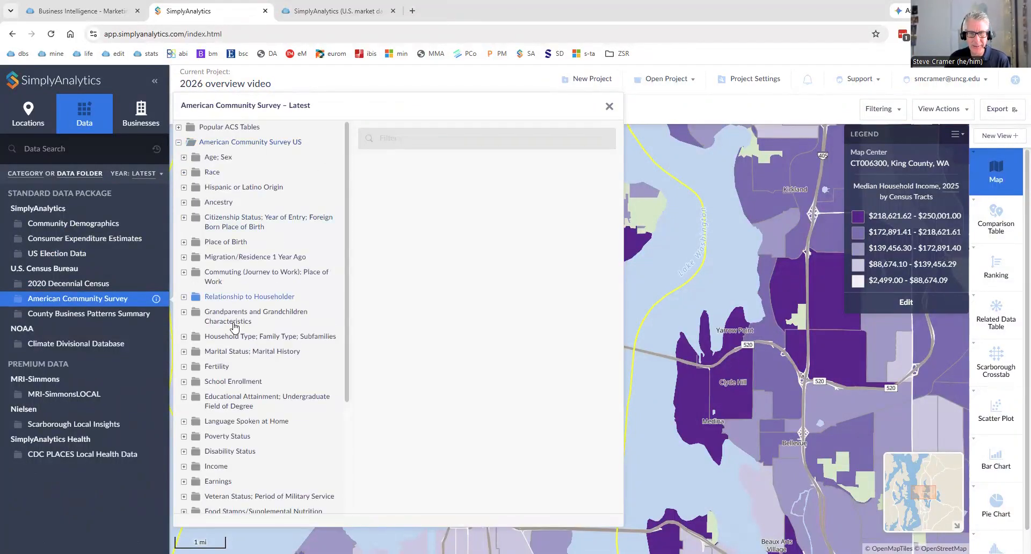
pyautogui.click(186, 382)
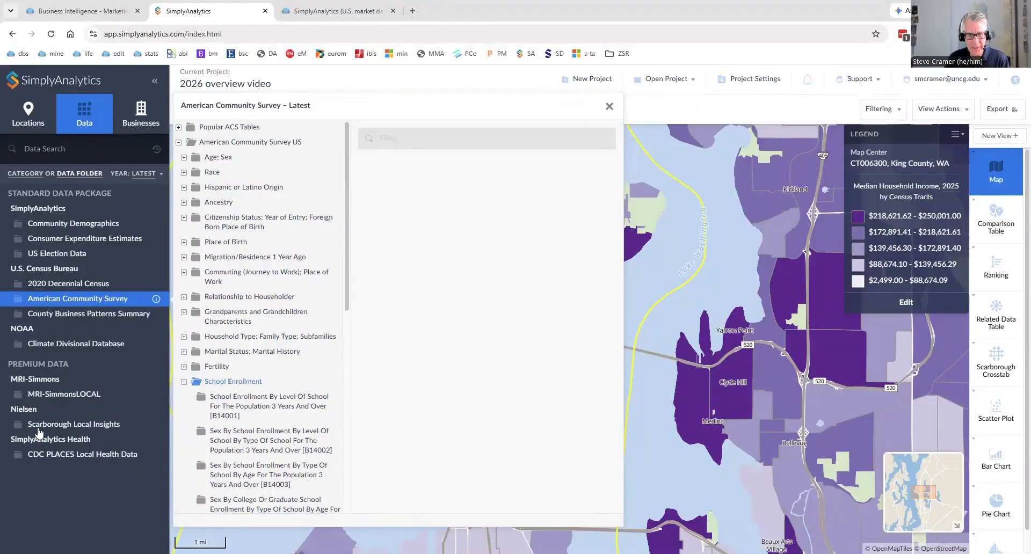
# Examine the MRI-SimmonsLOCAL variables for Bulleit, under bourbon brands drunk in the last 6 months.
pyautogui.click(47, 395)
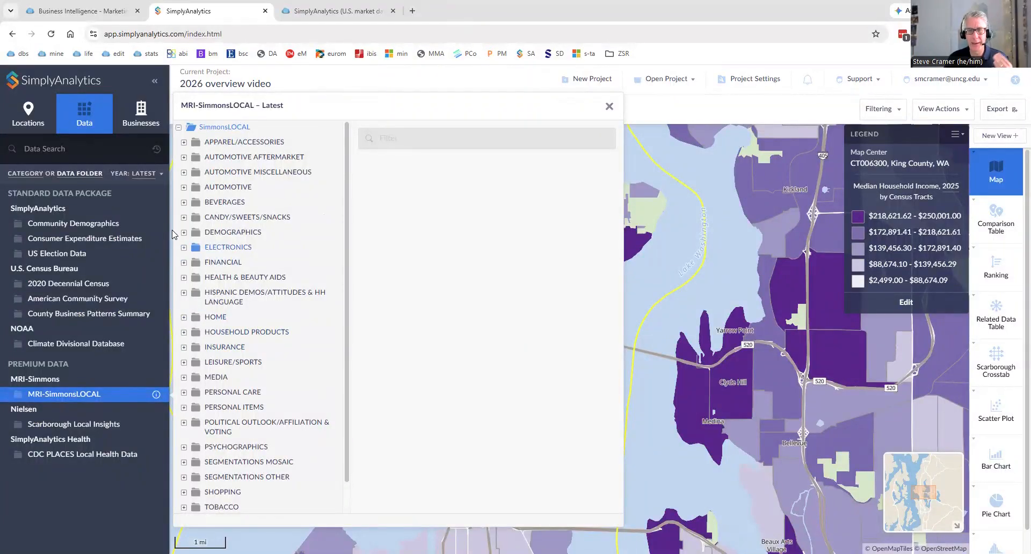
pyautogui.click(183, 203)
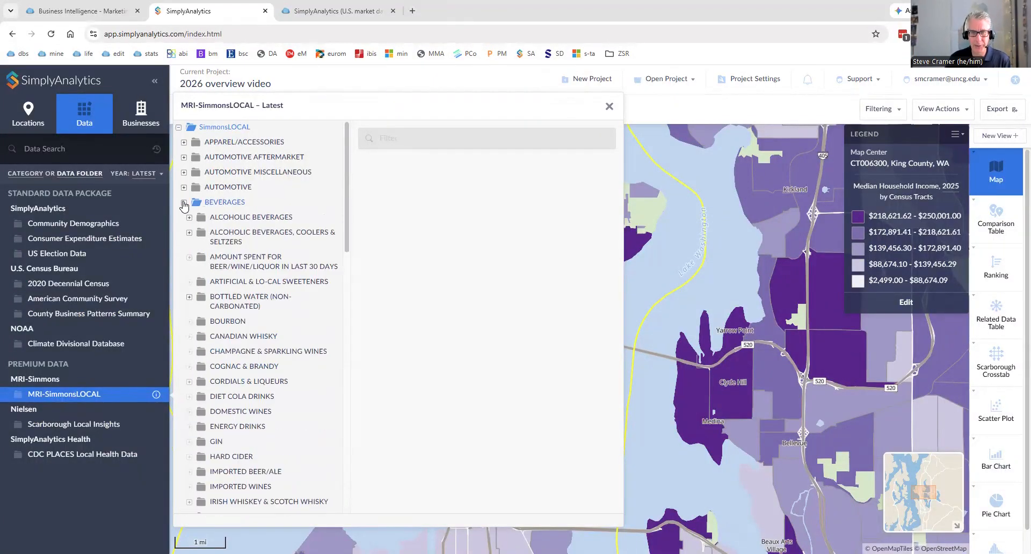
pyautogui.click(187, 323)
pyautogui.click(194, 337)
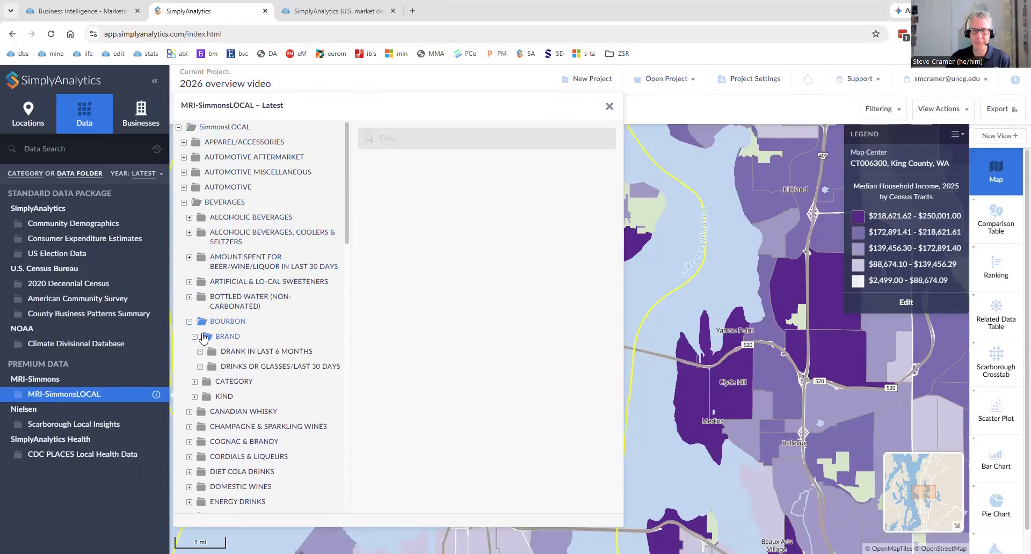
pyautogui.click(247, 355)
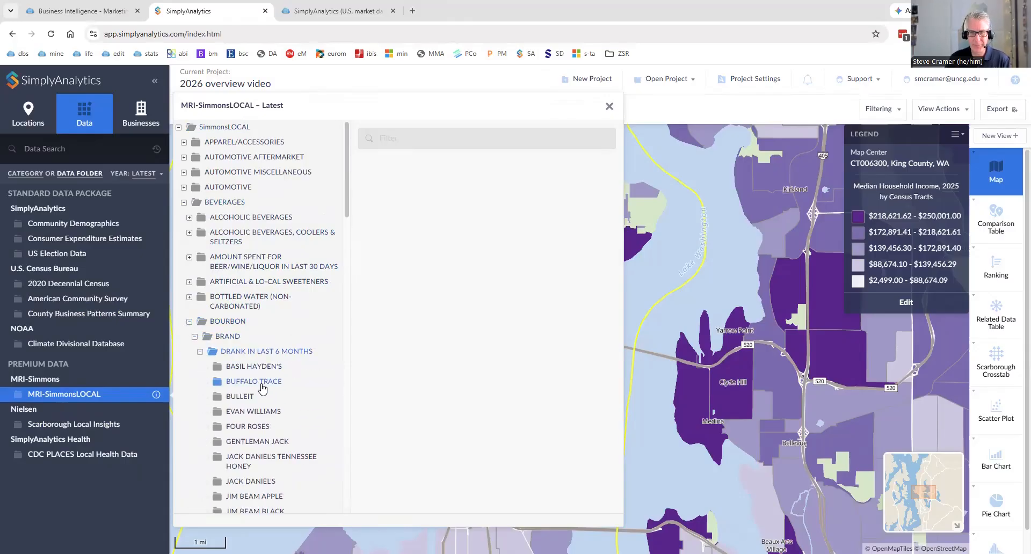
pyautogui.click(240, 397)
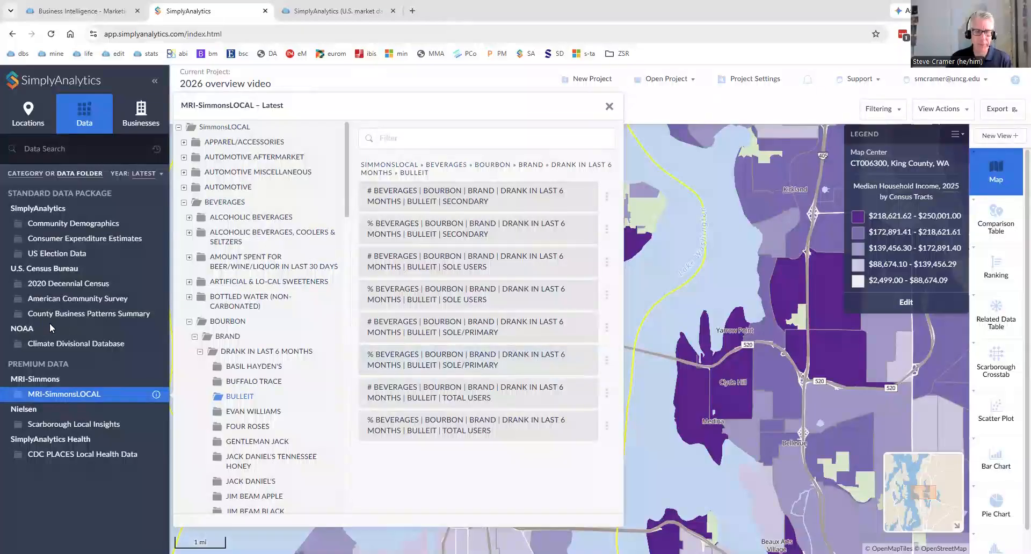
# Search the data for yoga and map the percentage variable Activities past 12 months | Yoga - Pilates.
pyautogui.click(81, 151)
pyautogui.write('yoga')
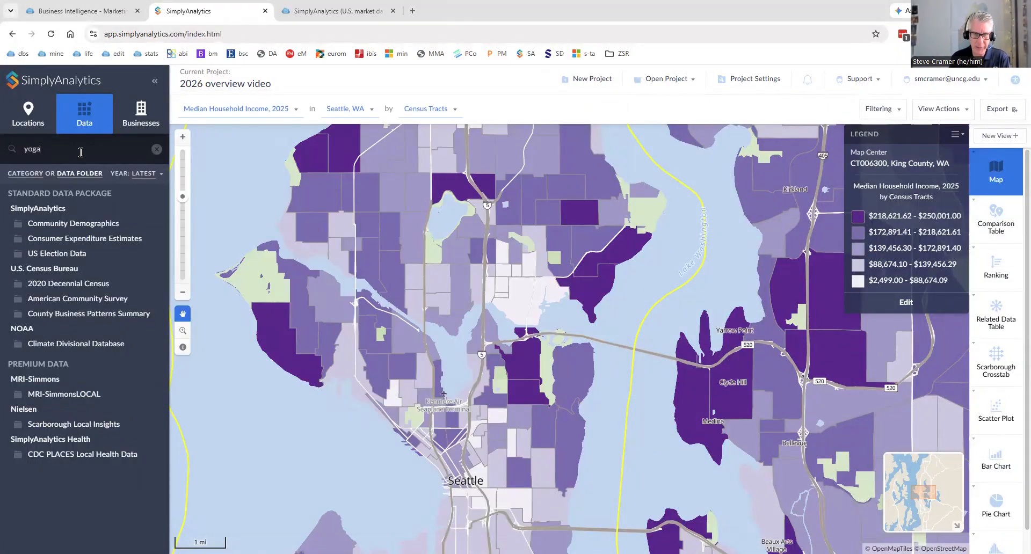
pyautogui.press('Return')
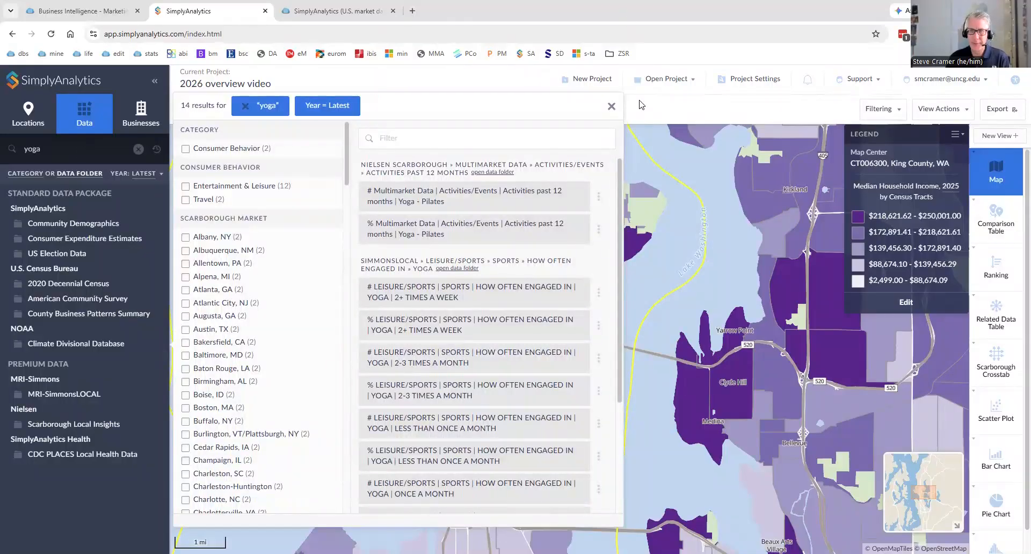
pyautogui.click(468, 236)
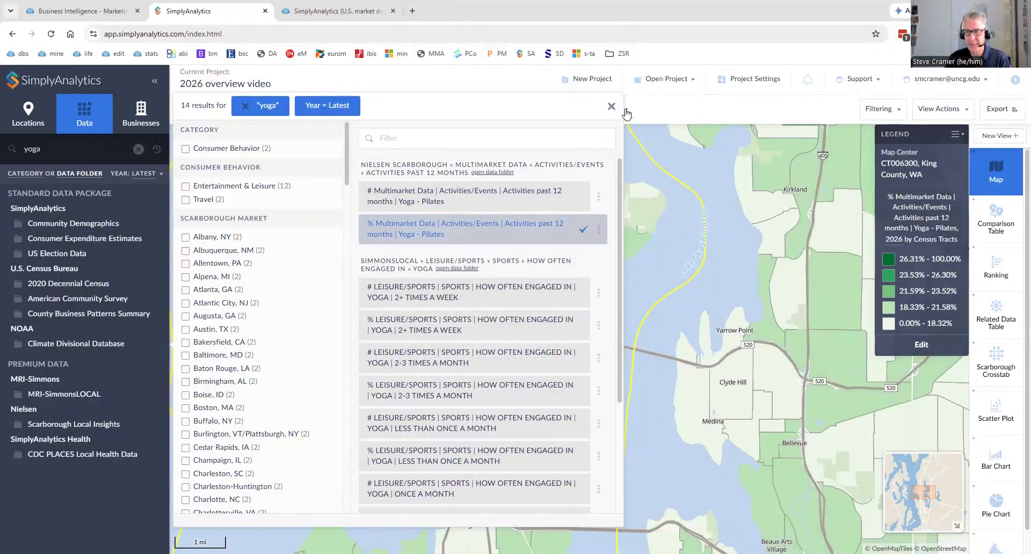
pyautogui.click(613, 107)
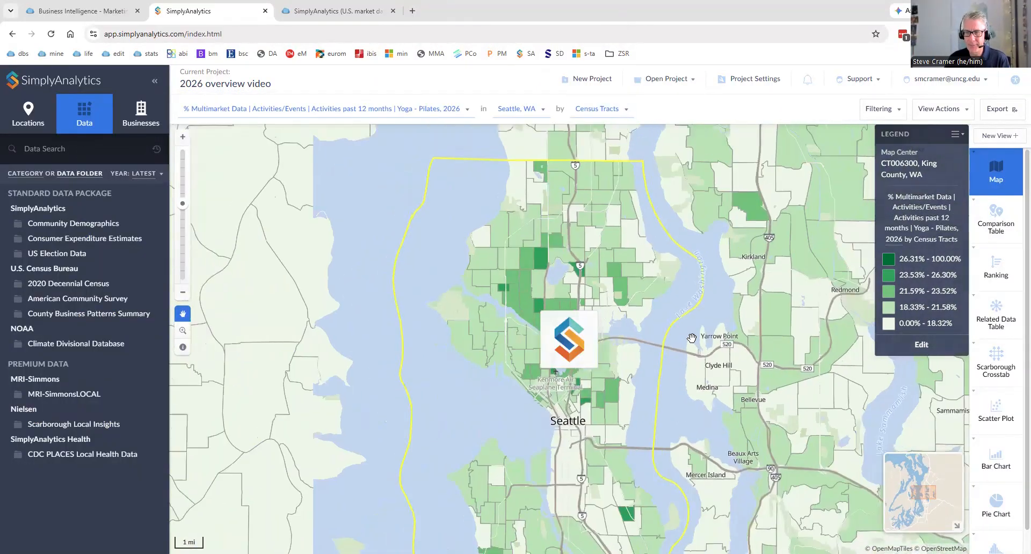
pyautogui.scroll(-1, 692, 338)
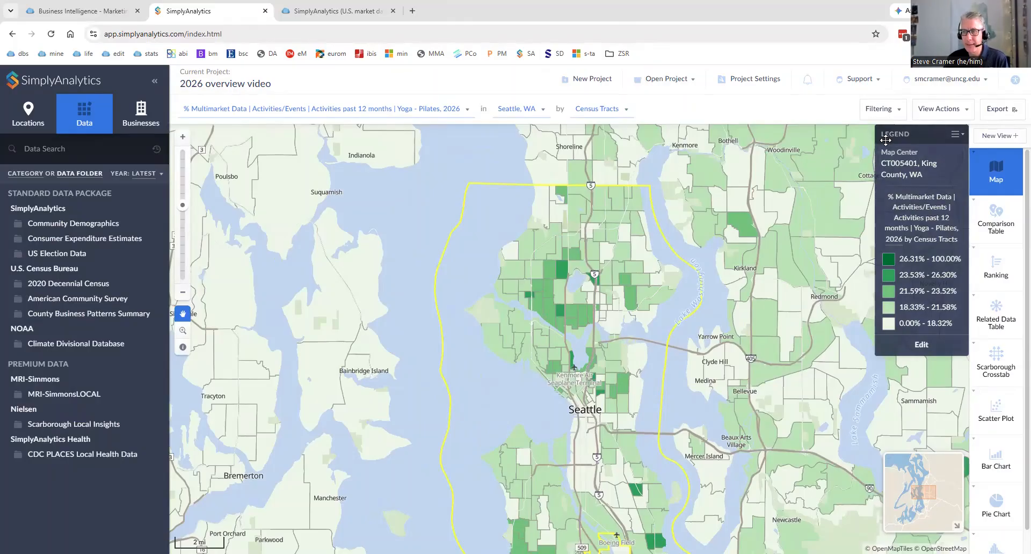
pyautogui.moveTo(886, 140); pyautogui.dragTo(432, 175)
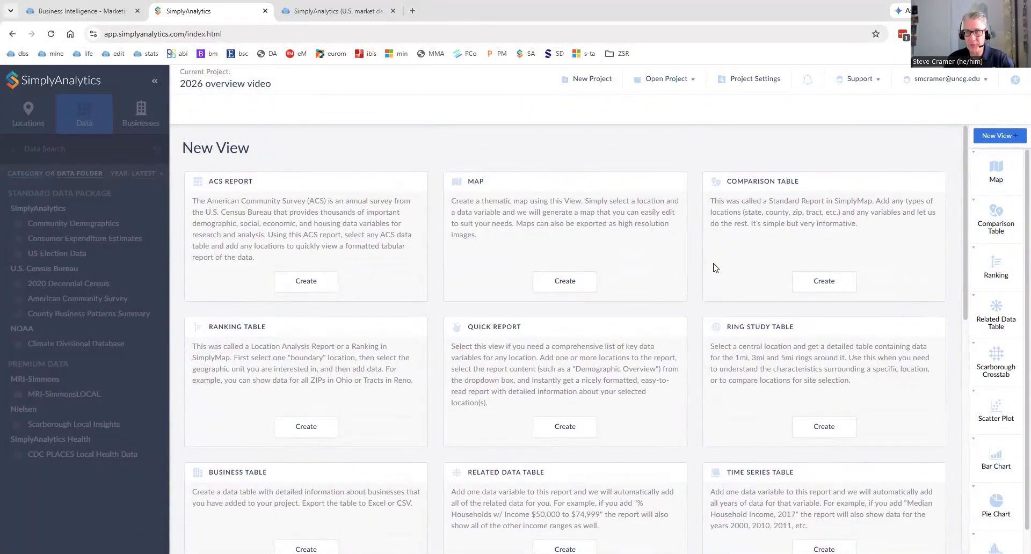
# View the comparison table, and sort the Washington zip code ranking by % Educational Attainment | Bachelor's degree or higher.
pyautogui.click(996, 217)
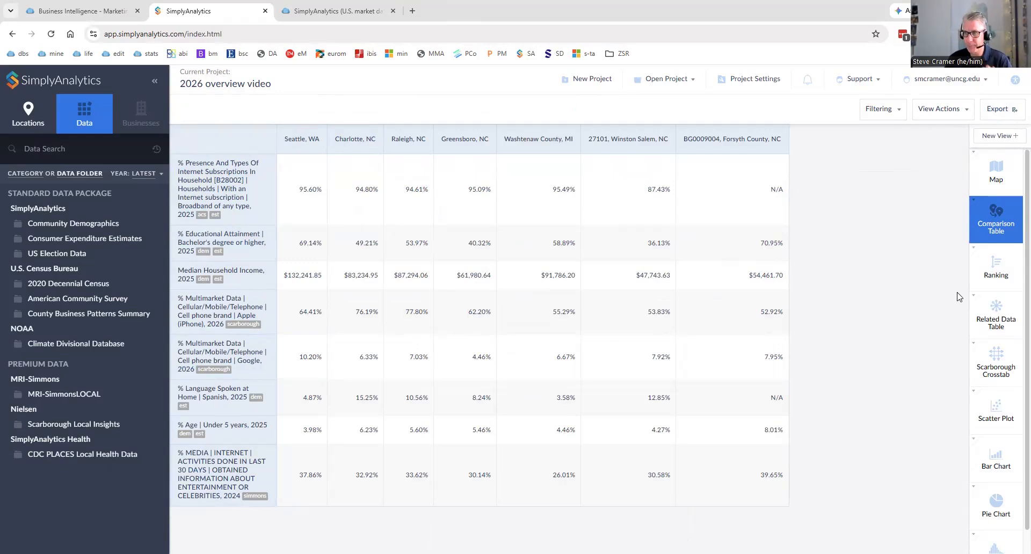
pyautogui.click(994, 280)
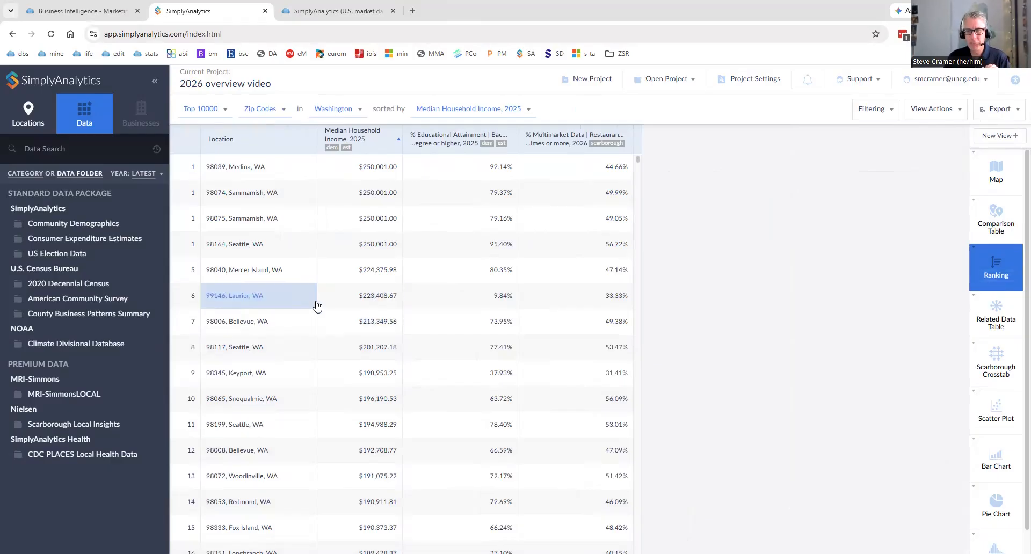
pyautogui.click(451, 138)
pyautogui.click(575, 263)
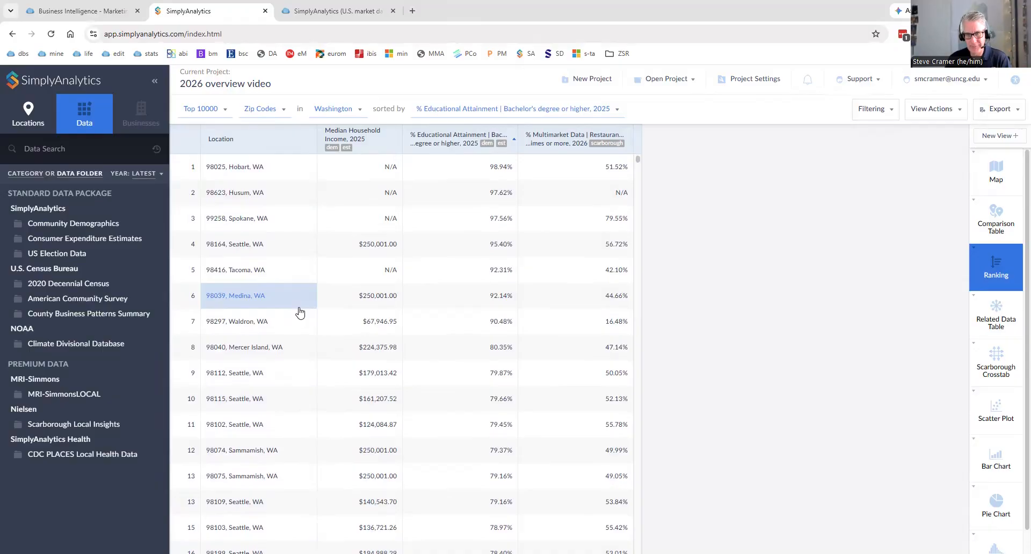
pyautogui.click(268, 113)
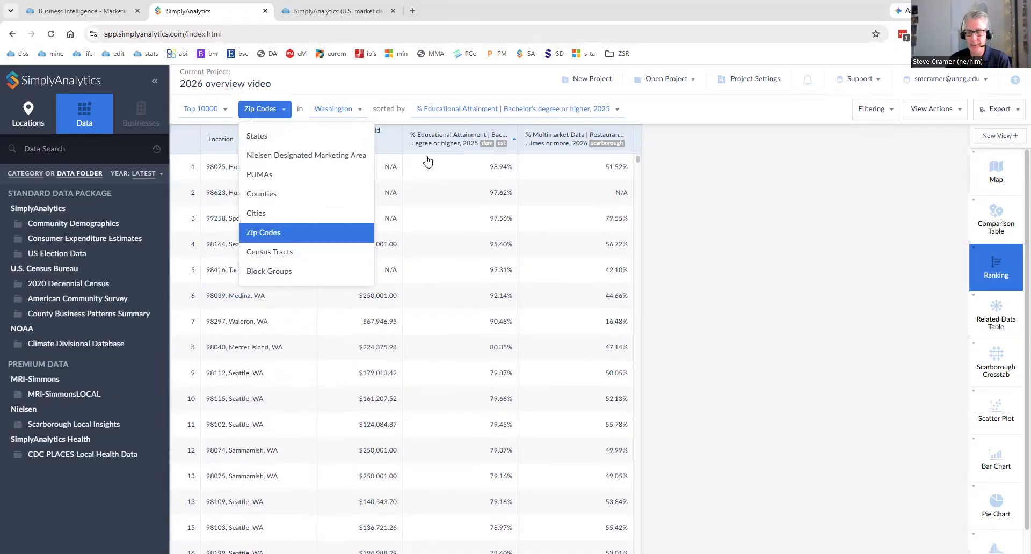
pyautogui.click(739, 324)
# Examine the related data table on medical supplies spending and the Scarborough crosstab of vehicle makes by age.
pyautogui.click(980, 319)
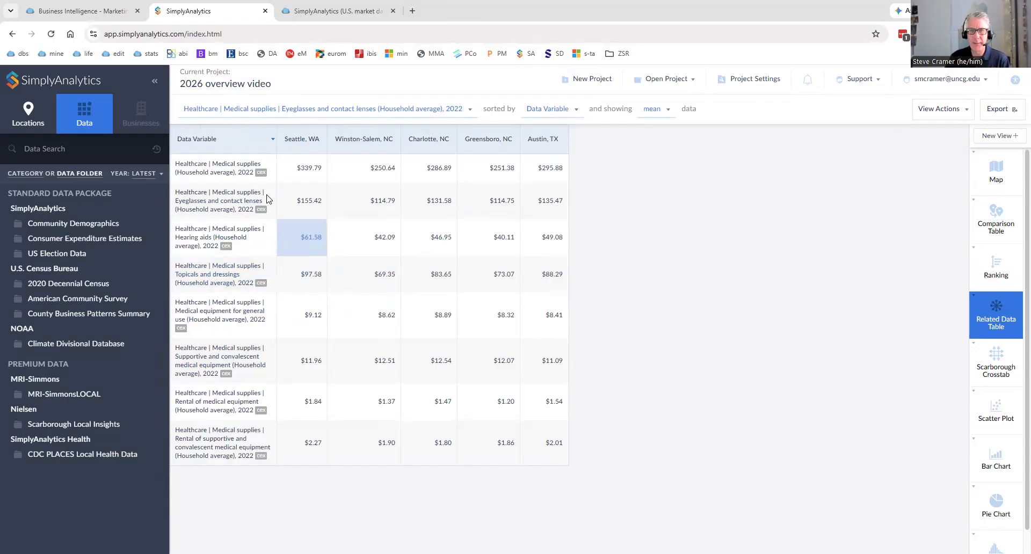
pyautogui.click(999, 370)
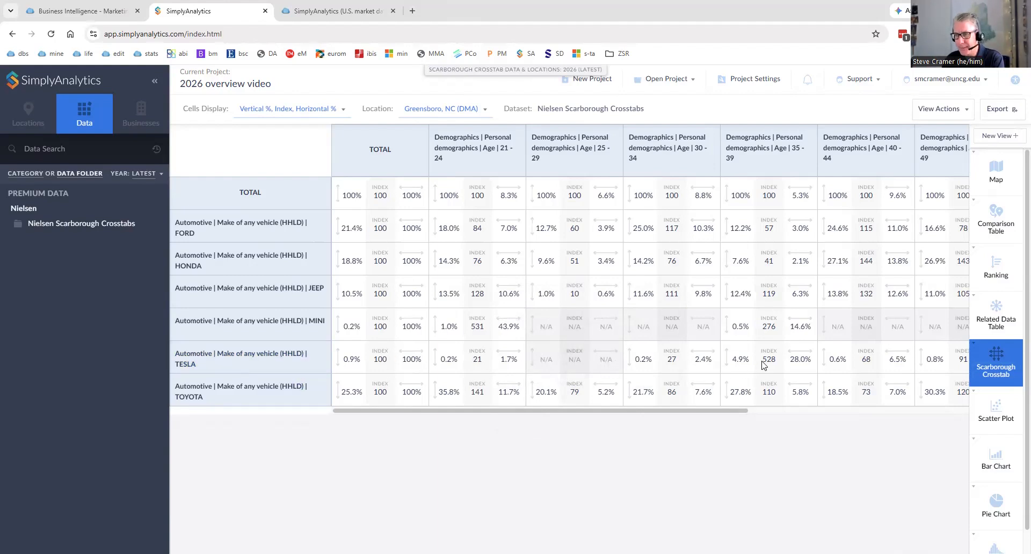
pyautogui.moveTo(768, 366)
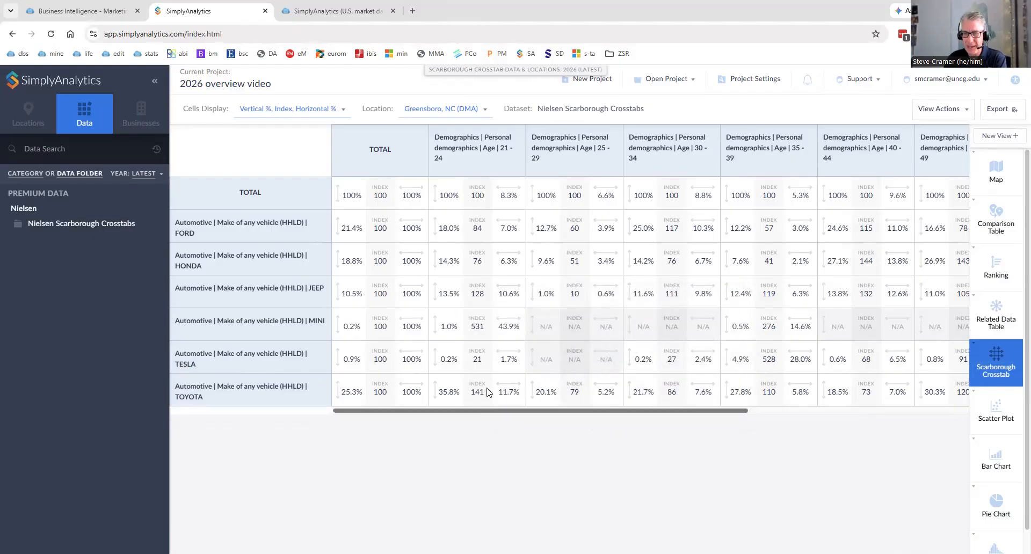
# Examine the Scarborough crosstab's index values for Mini vehicles in the 21 - 24 and 35 - 39 age groups.
pyautogui.moveTo(480, 367)
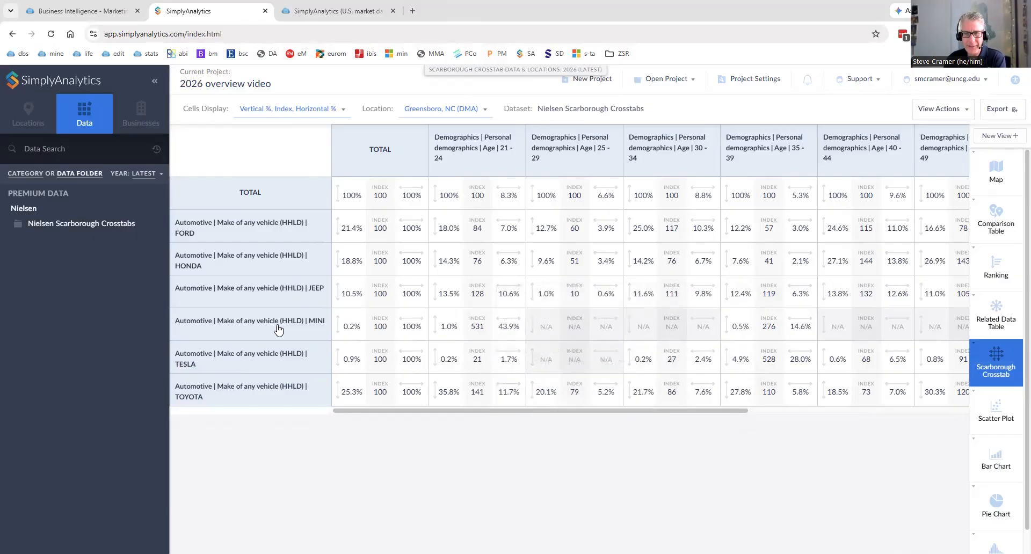
pyautogui.moveTo(475, 333)
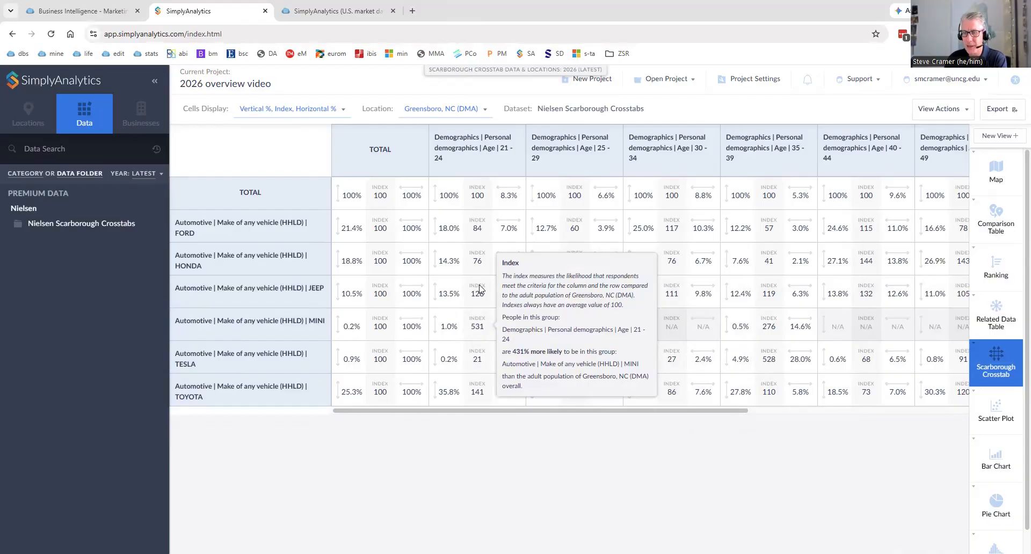
pyautogui.moveTo(767, 333)
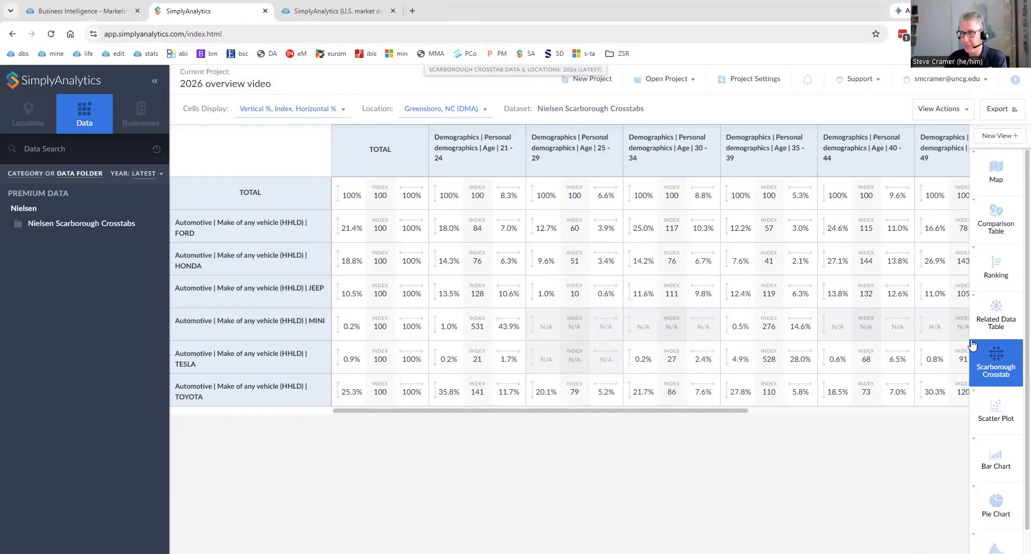
# View the scatter plot of educational attainment against median household income and the bar chart of Tesla vehicles by city.
pyautogui.click(985, 422)
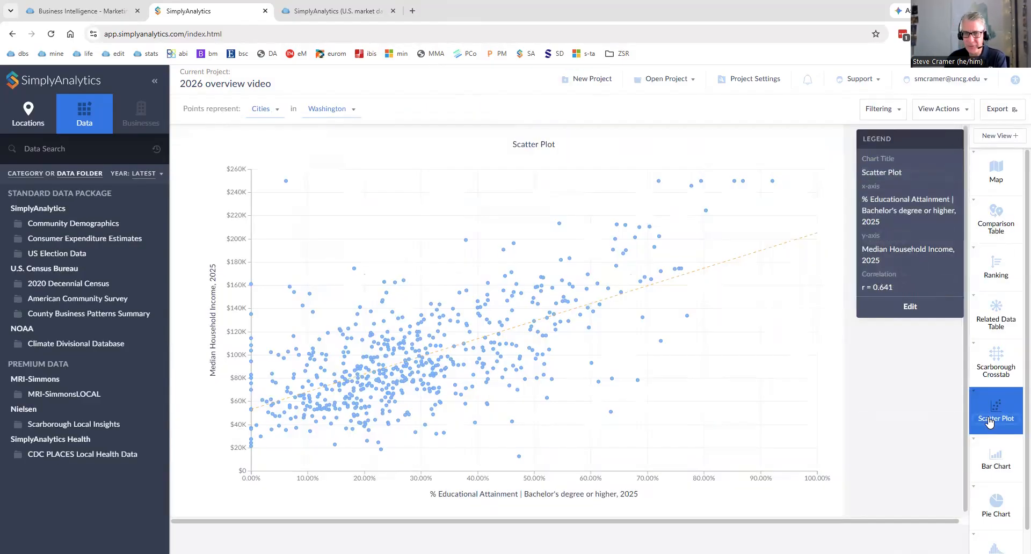
pyautogui.click(991, 463)
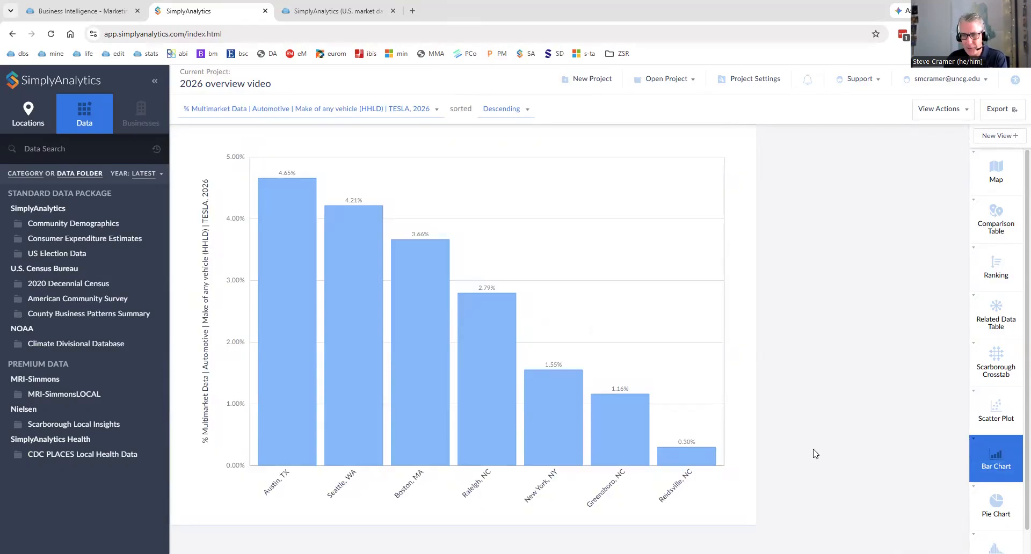
# Examine the pie chart slices for women's tops and women's dresses, and view the histogram of median household income by county.
pyautogui.click(996, 505)
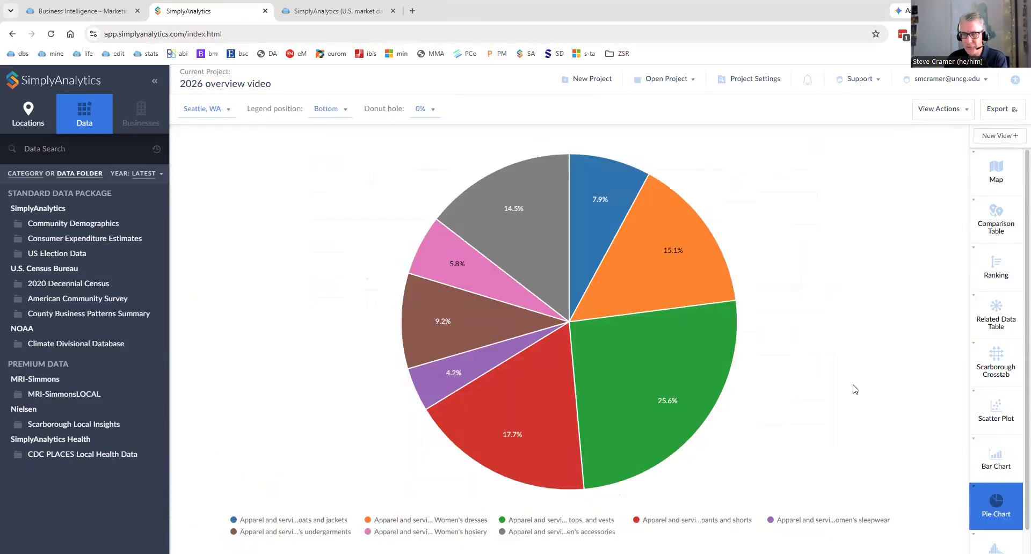
pyautogui.moveTo(664, 369)
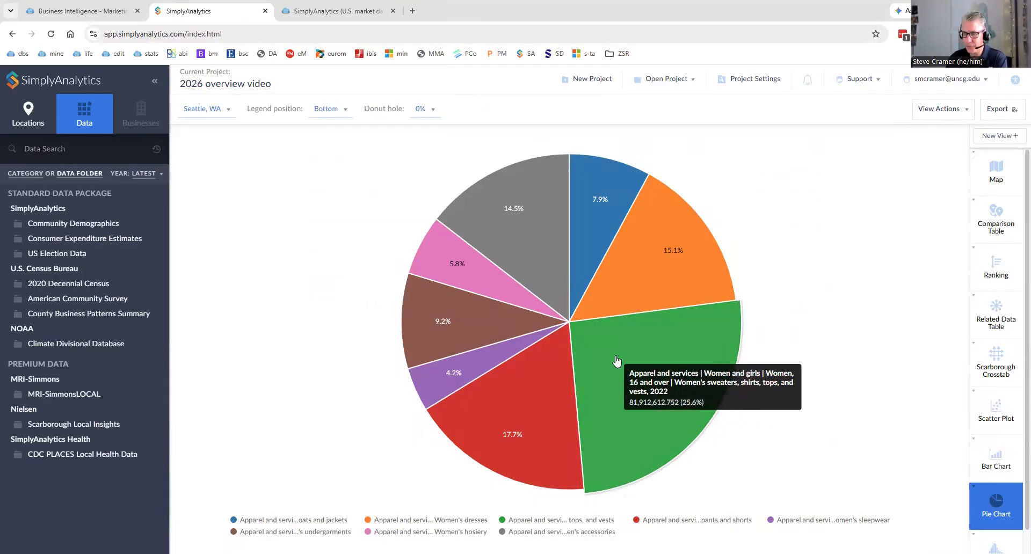
pyautogui.moveTo(652, 291)
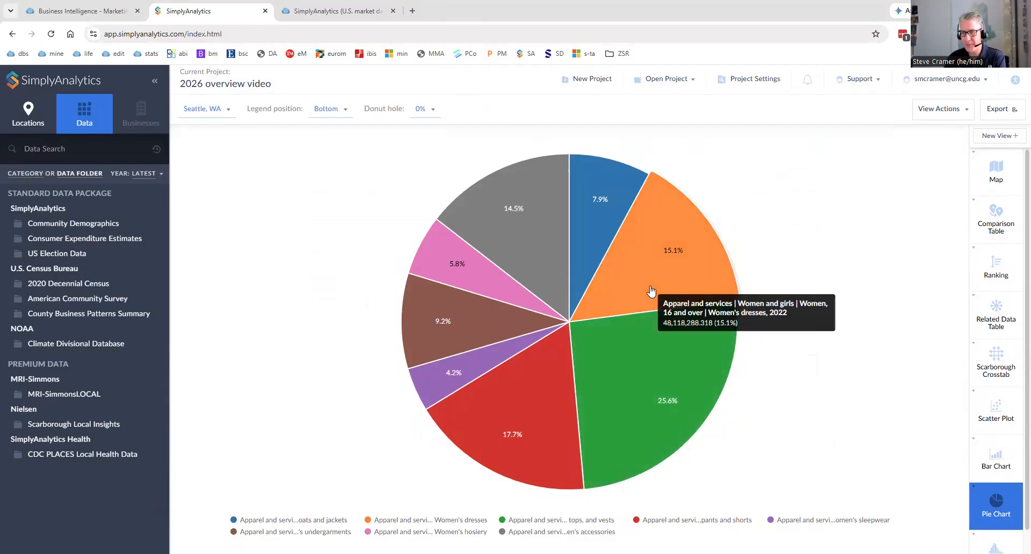
pyautogui.scroll(-1, 997, 424)
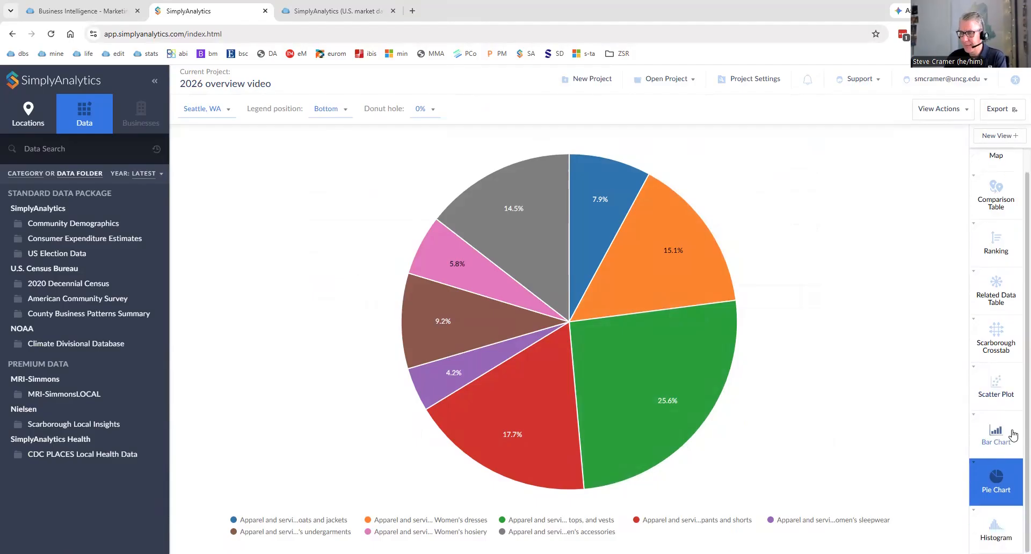
pyautogui.click(996, 529)
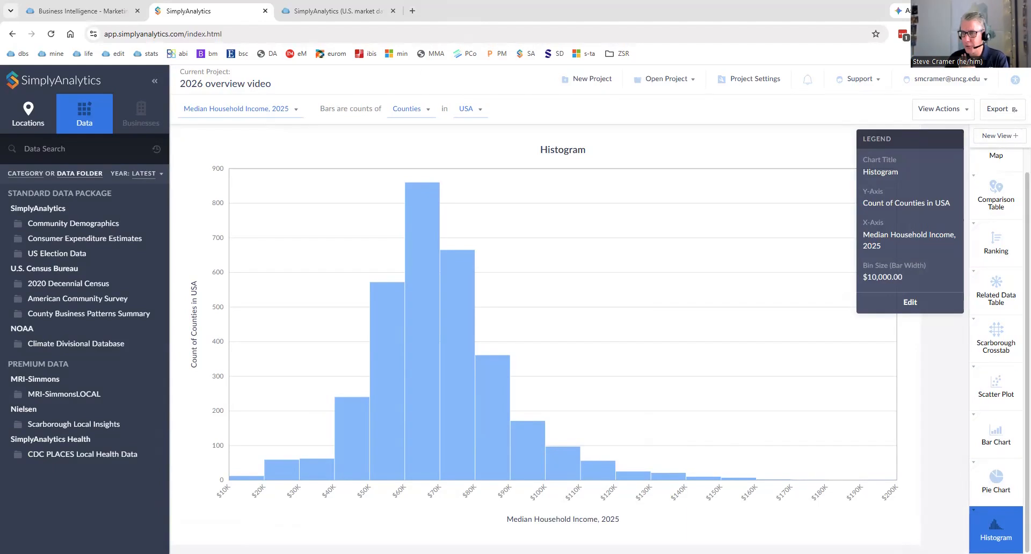
# Return to the Seattle map and map Entertainment | Fees and admissions | Plays, theater, operas, and concerts (Household average), 2022.
pyautogui.scroll(2, 993, 204)
pyautogui.click(1007, 177)
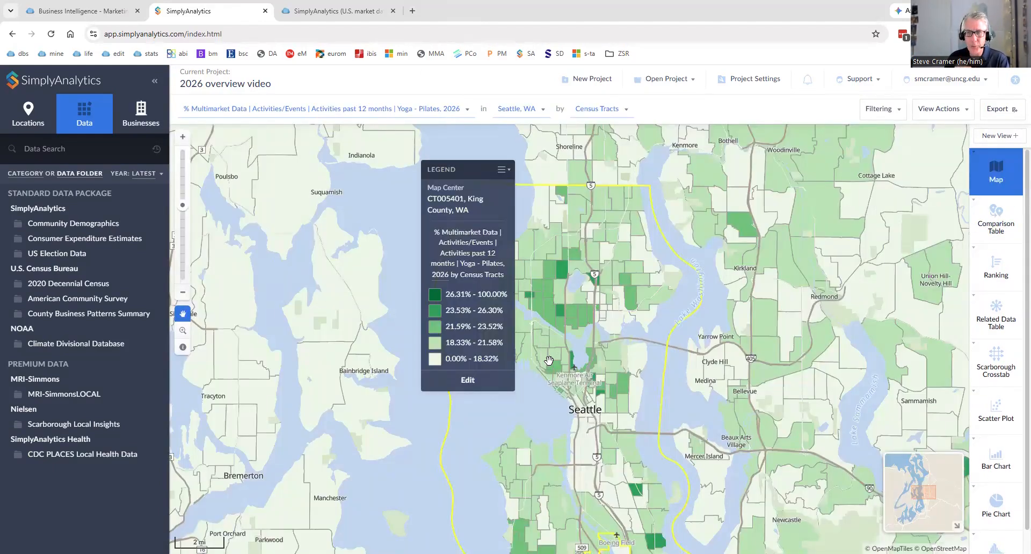
pyautogui.click(300, 108)
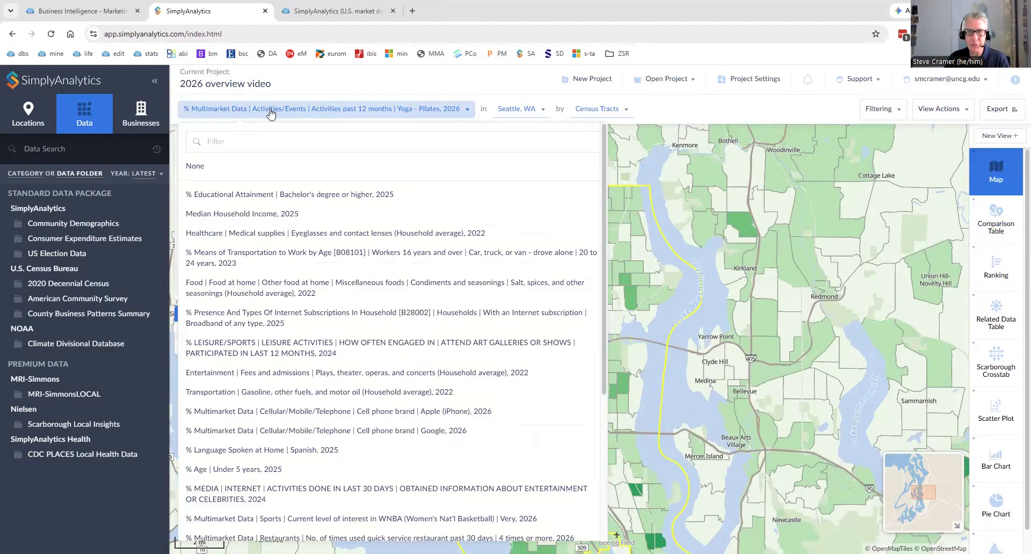
pyautogui.click(258, 374)
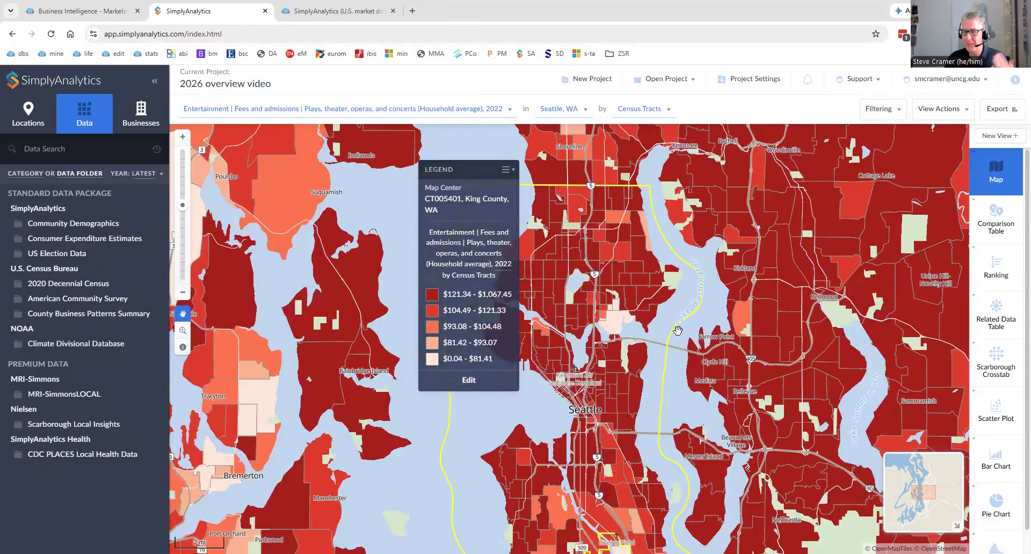